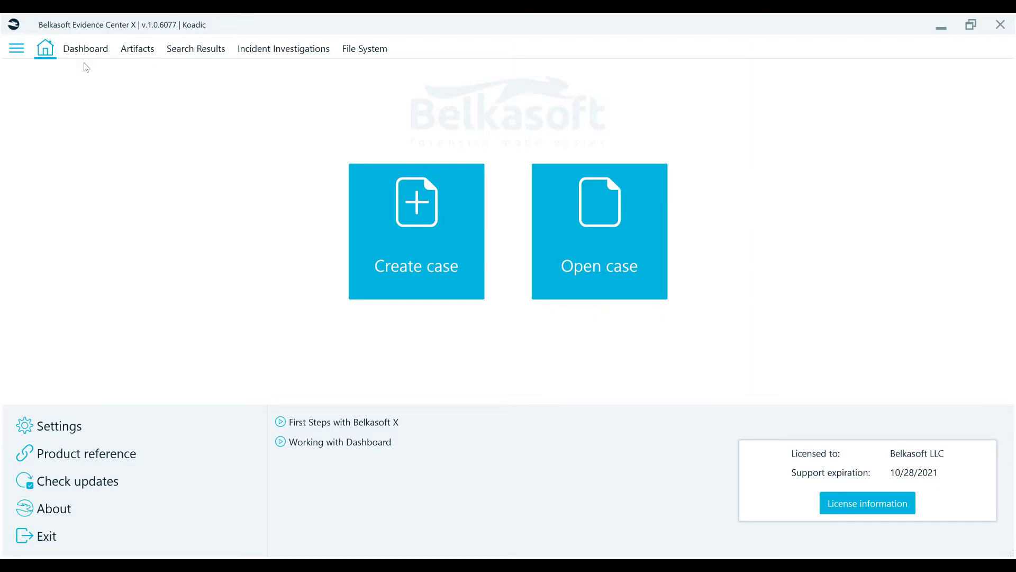
# Step: Display the hex data of the selected item in Artifacts, Search Results and Incident Investigations in turn
pyautogui.click(136, 49)
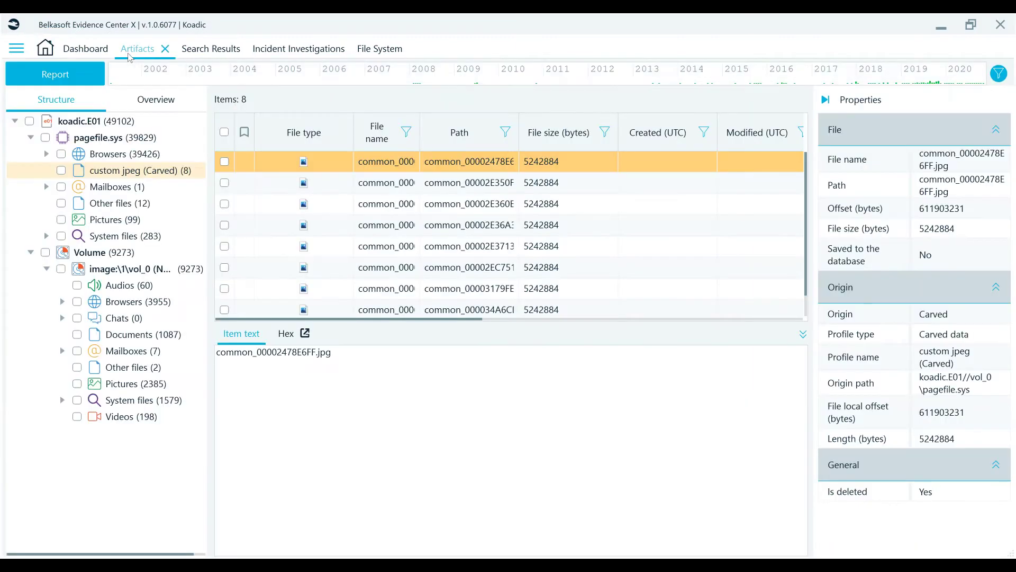
pyautogui.click(286, 333)
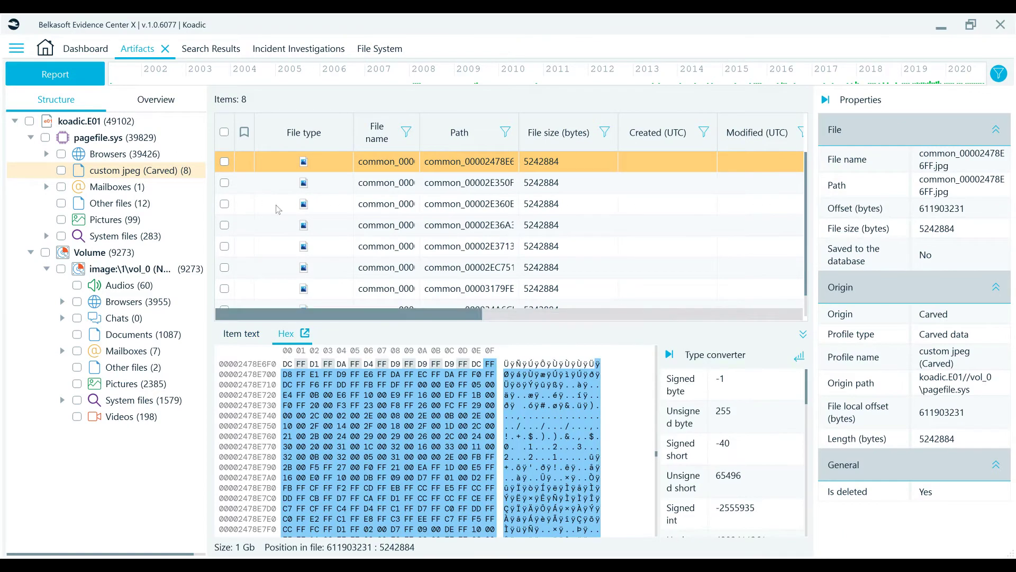
pyautogui.click(203, 48)
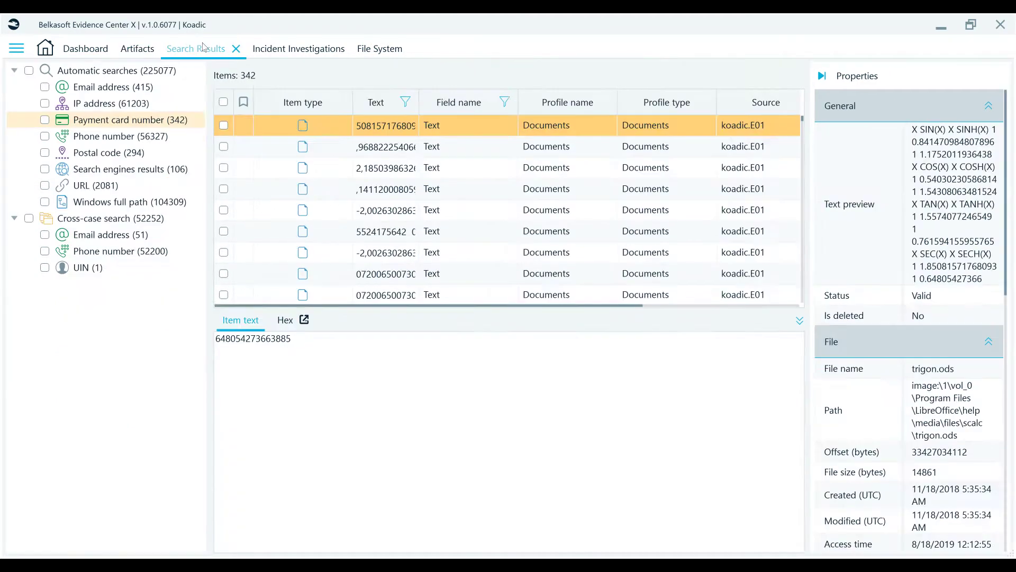
pyautogui.click(286, 320)
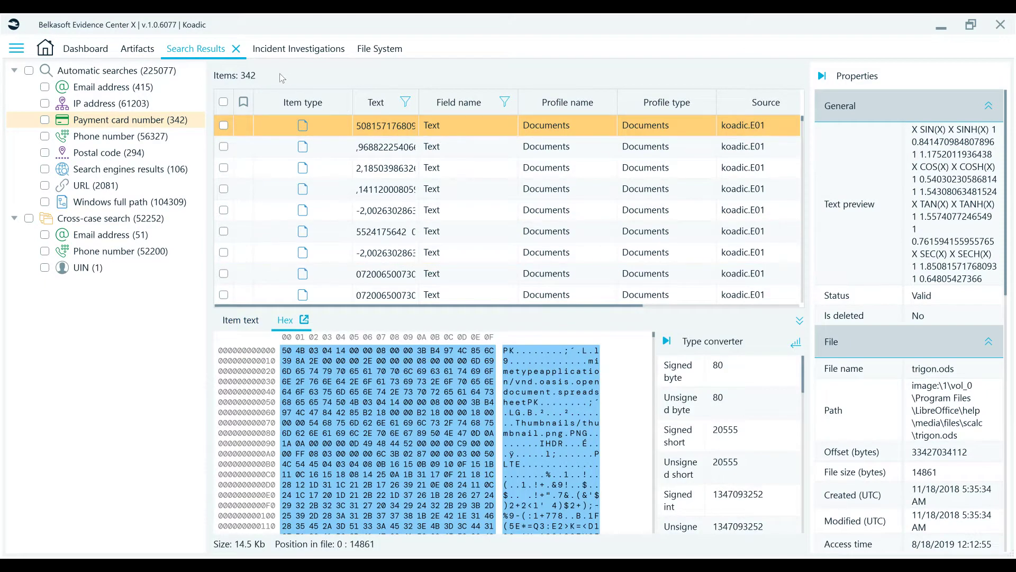
pyautogui.click(281, 49)
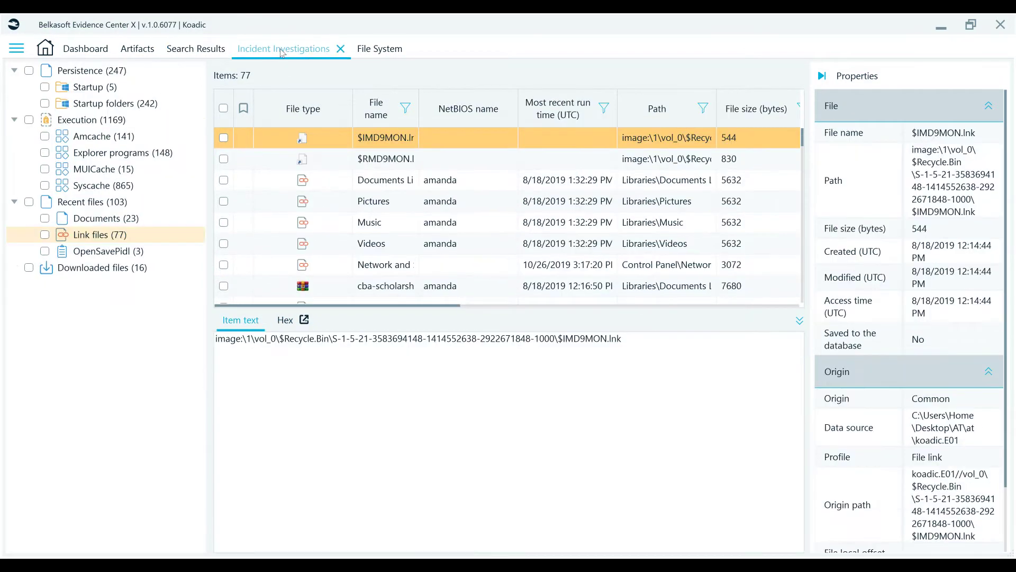
pyautogui.click(288, 322)
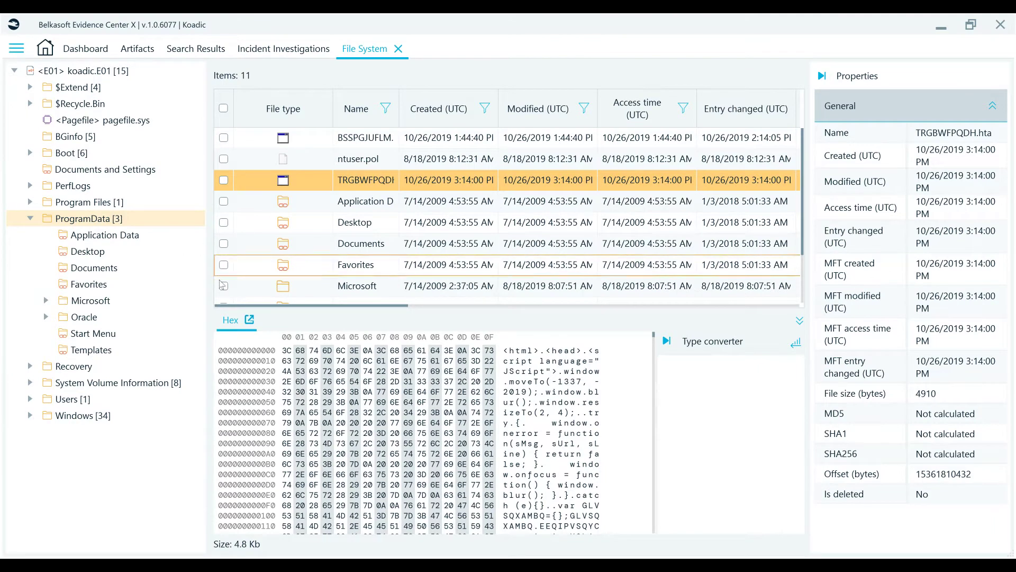
# Step: Open the ProgramData file TRGBWFPQDH.hta in the standalone Hex Viewer
pyautogui.click(249, 319)
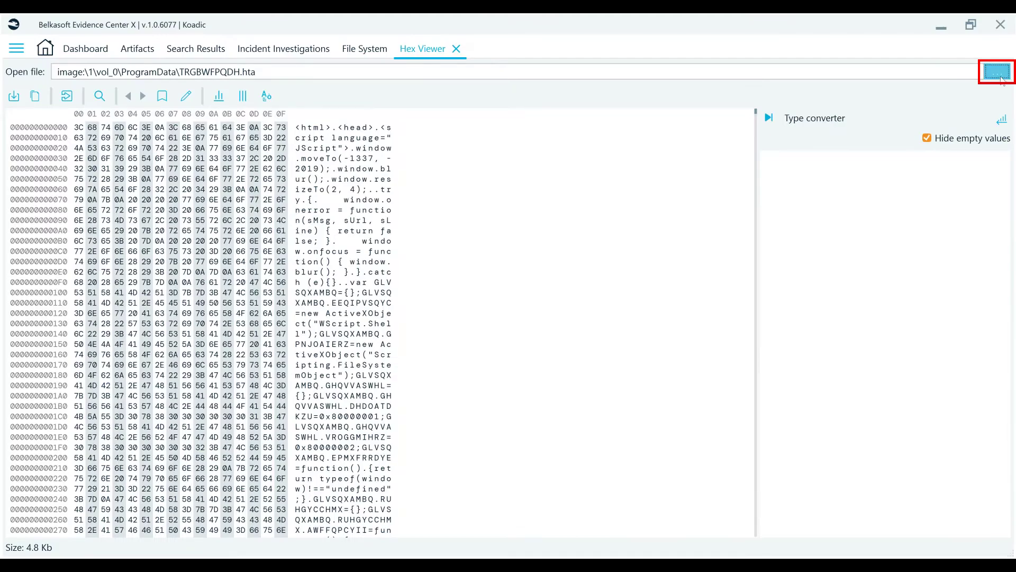
pyautogui.click(998, 72)
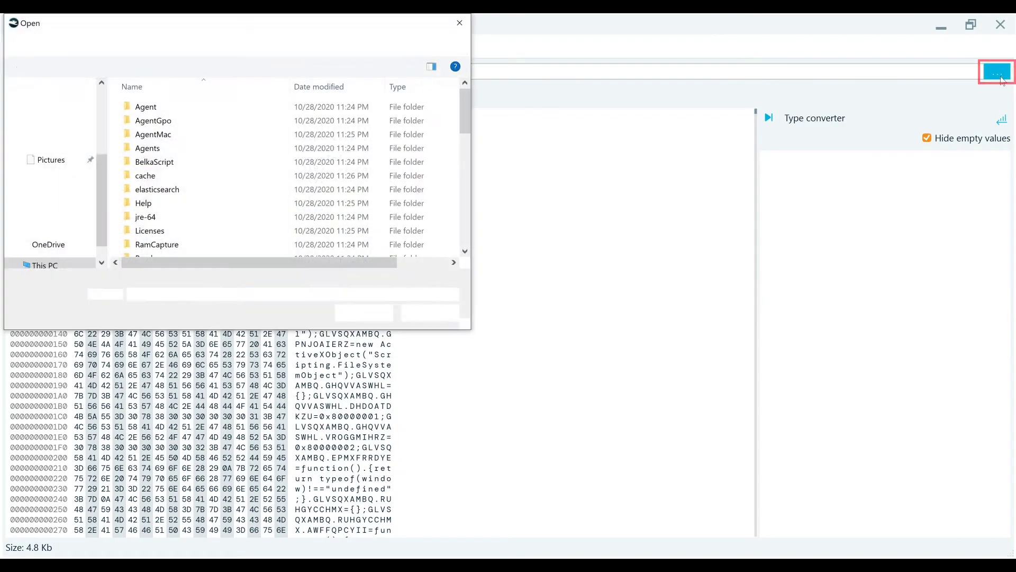
pyautogui.scroll(-2, 358, 212)
pyautogui.scroll(-5, 358, 212)
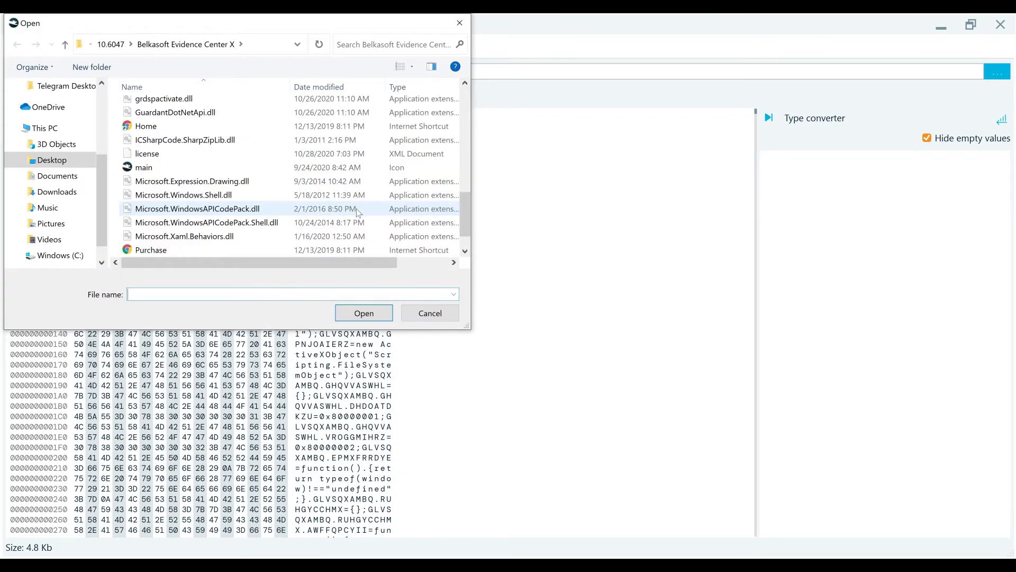
pyautogui.click(165, 153)
pyautogui.click(421, 313)
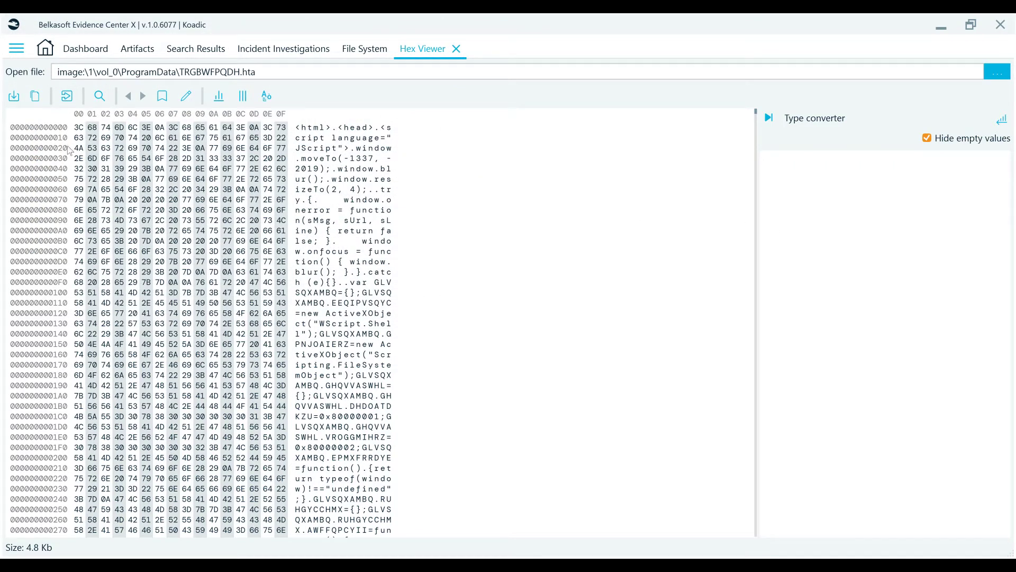
# Step: Select the "<html" bytes at the file's start and examine their converted values with empty values shown and with the byte order switched
pyautogui.moveTo(78, 127); pyautogui.dragTo(136, 134)
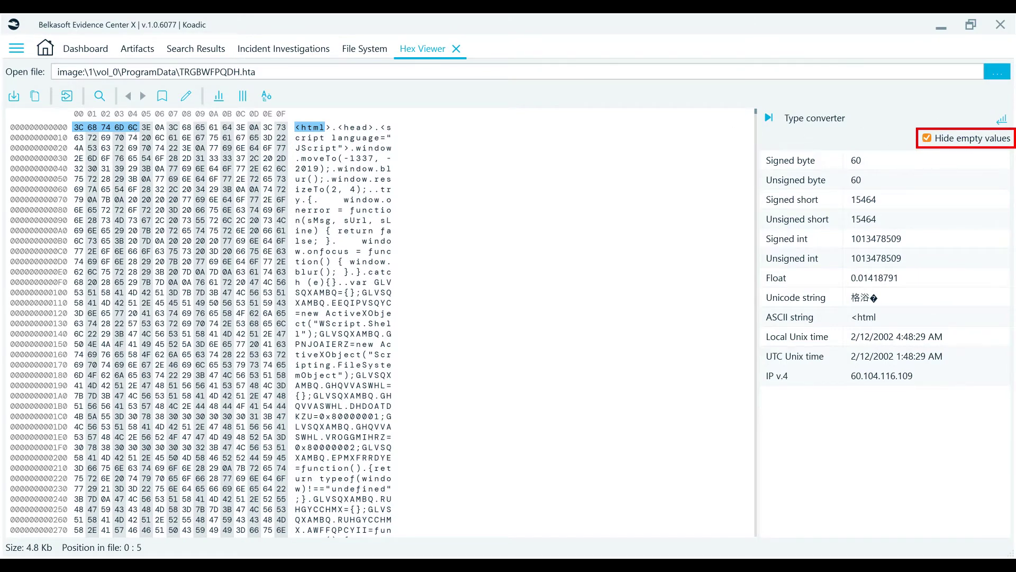
pyautogui.click(928, 139)
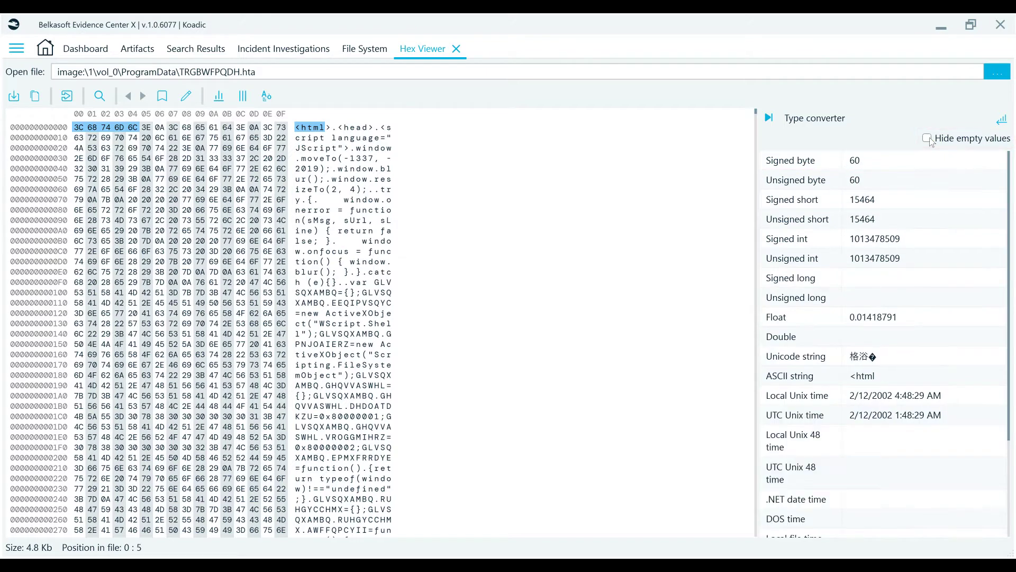
pyautogui.click(928, 139)
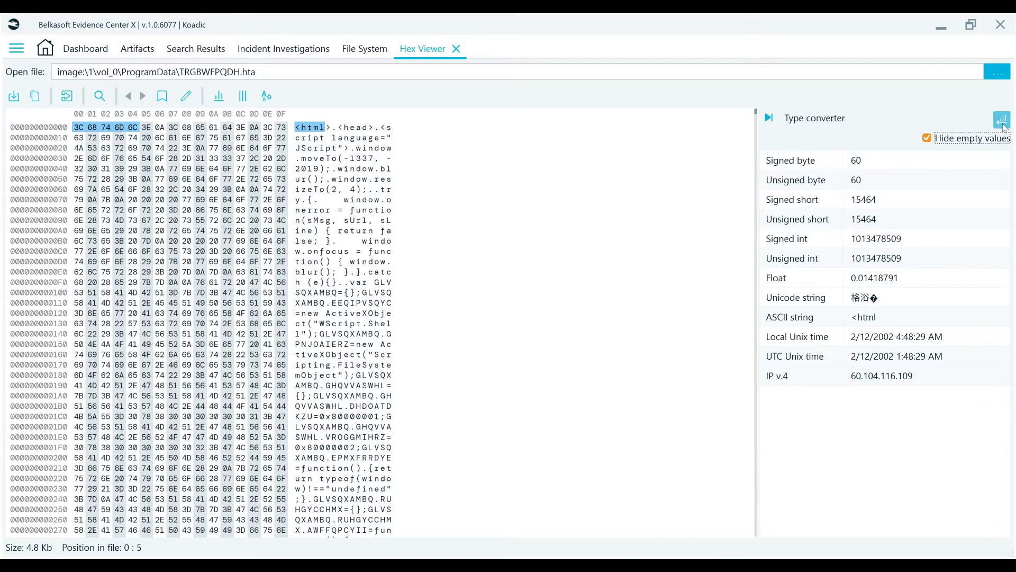
pyautogui.click(995, 117)
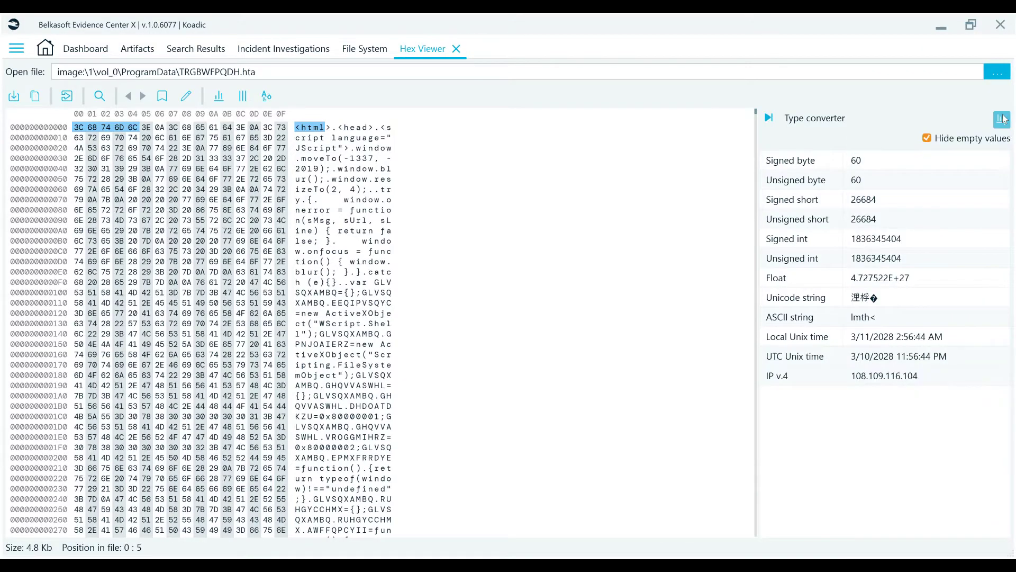
pyautogui.click(1002, 118)
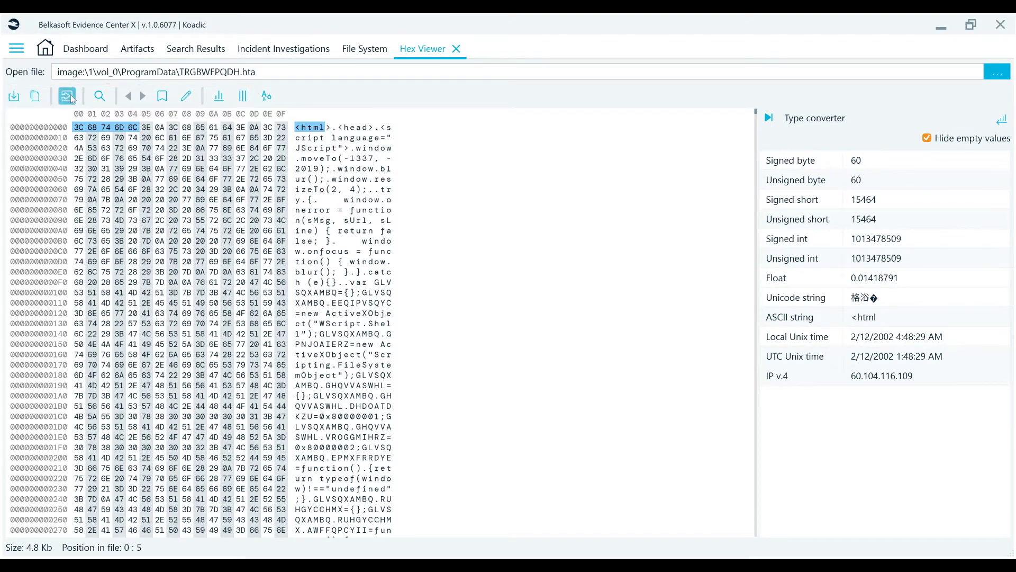
pyautogui.click(14, 102)
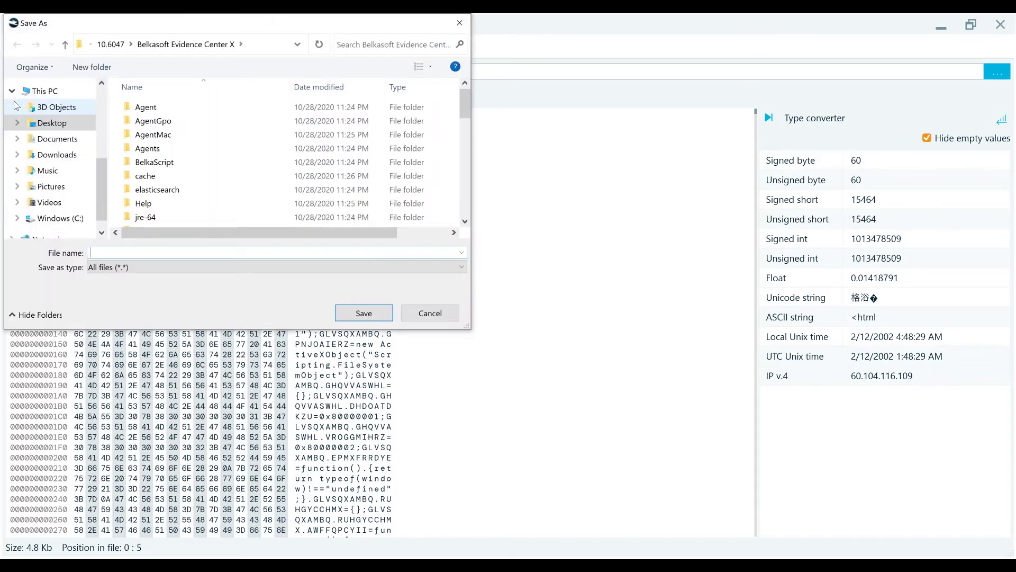
pyautogui.click(430, 313)
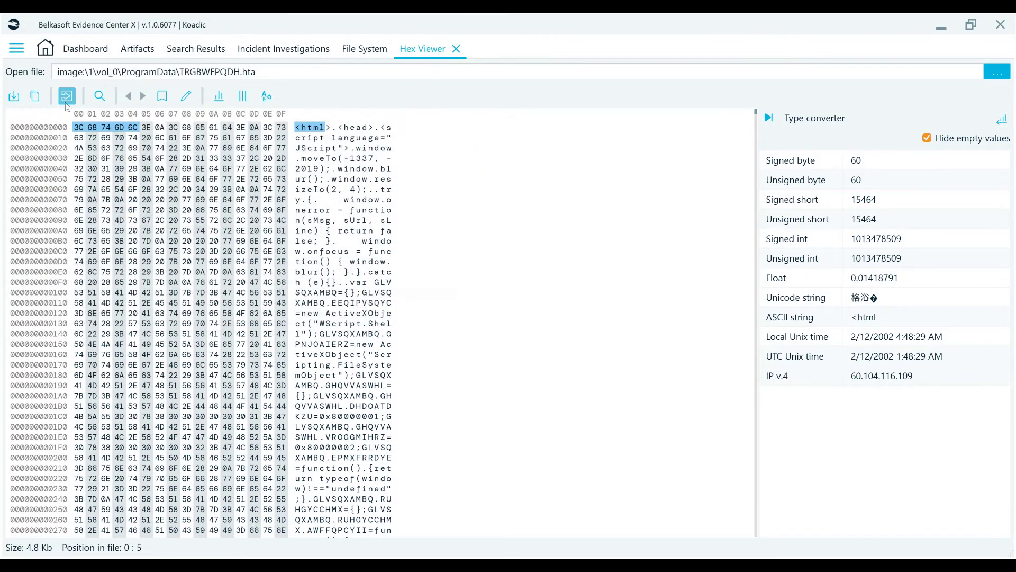
pyautogui.click(36, 97)
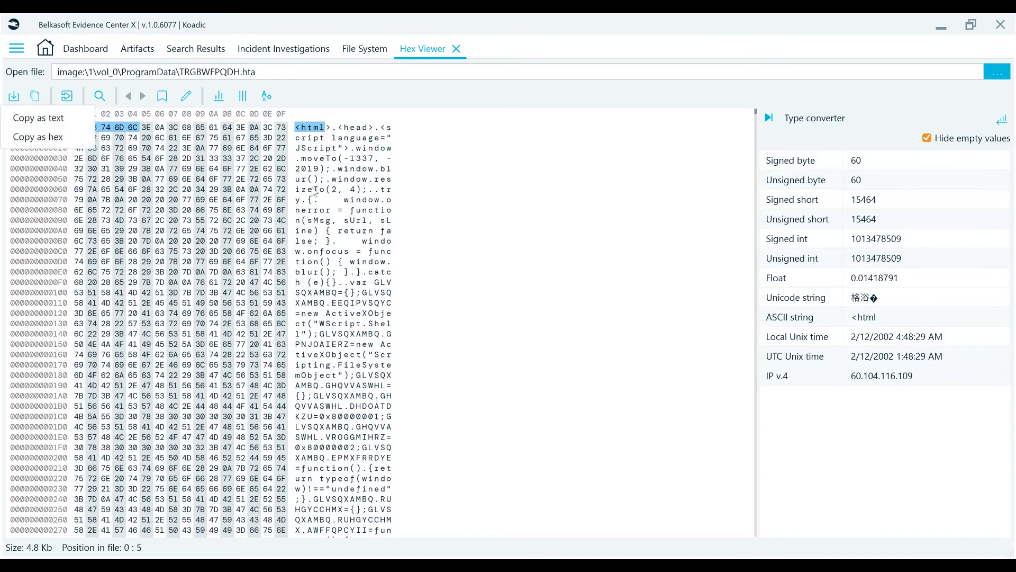
# Step: Go to hexadecimal position 180 relative to the beginning of the file
pyautogui.click(67, 96)
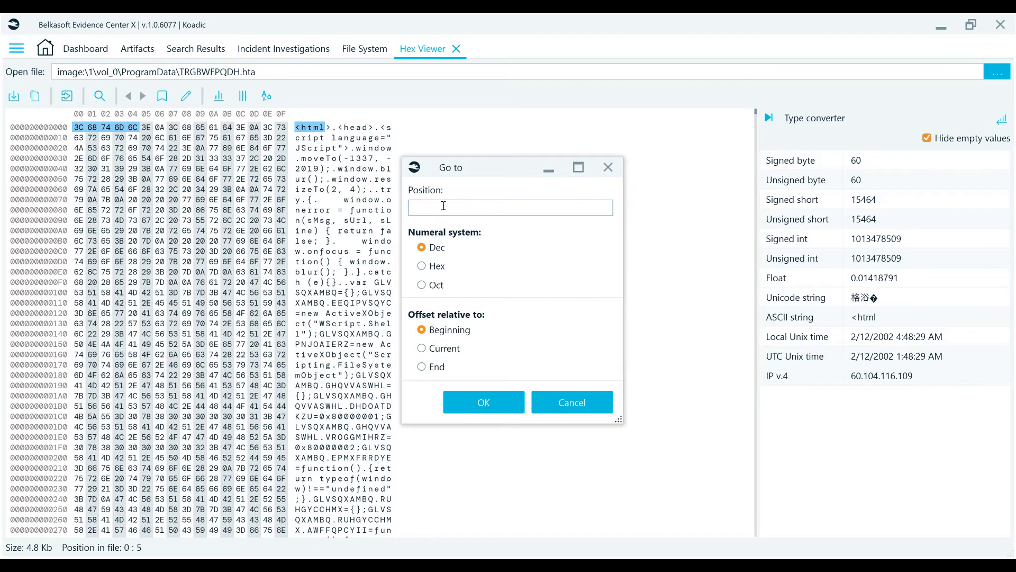
pyautogui.write('180')
pyautogui.click(422, 267)
pyautogui.click(484, 401)
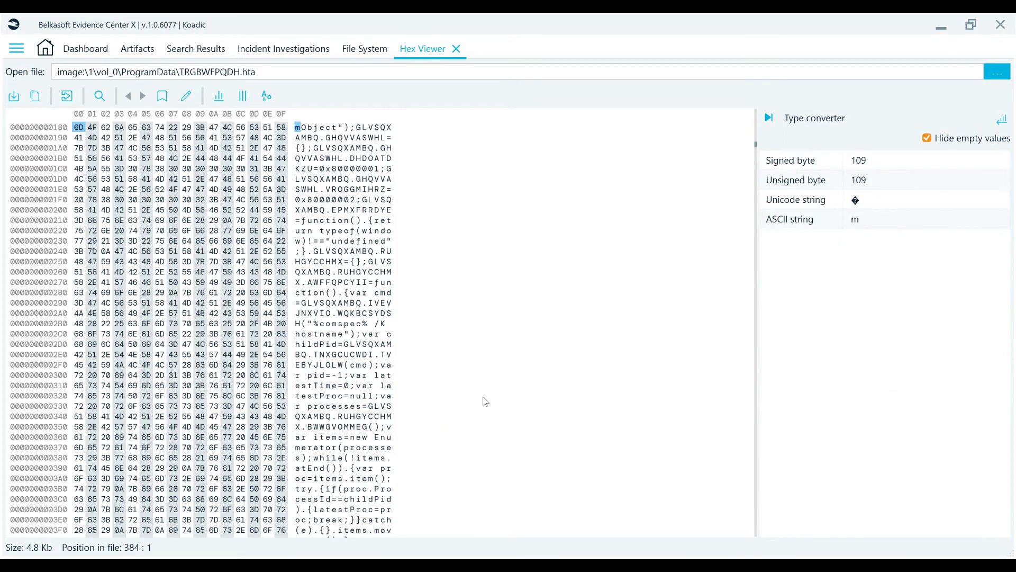
# Step: Search the file for the text "http" and close the search dialog
pyautogui.click(100, 97)
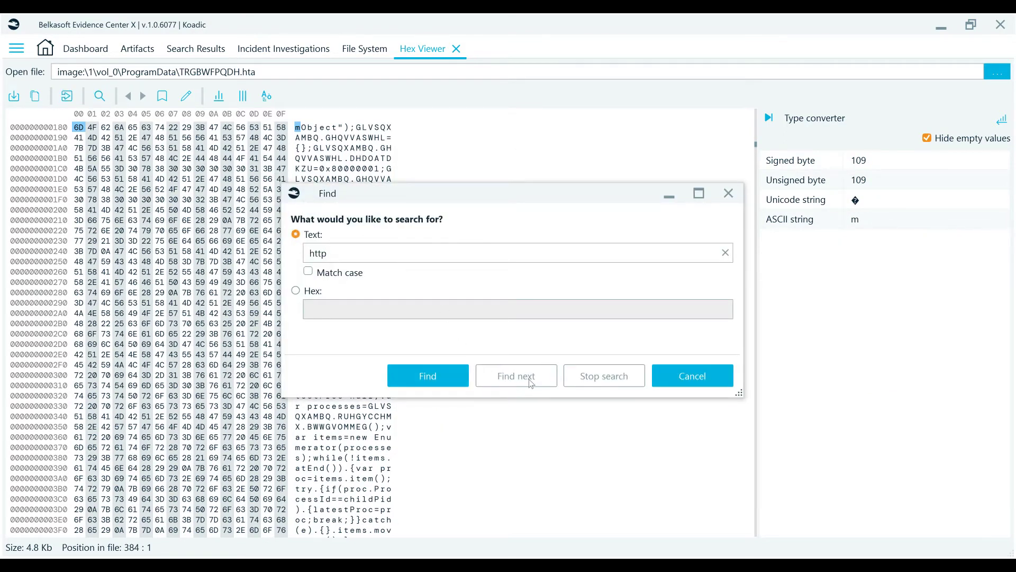
pyautogui.click(449, 380)
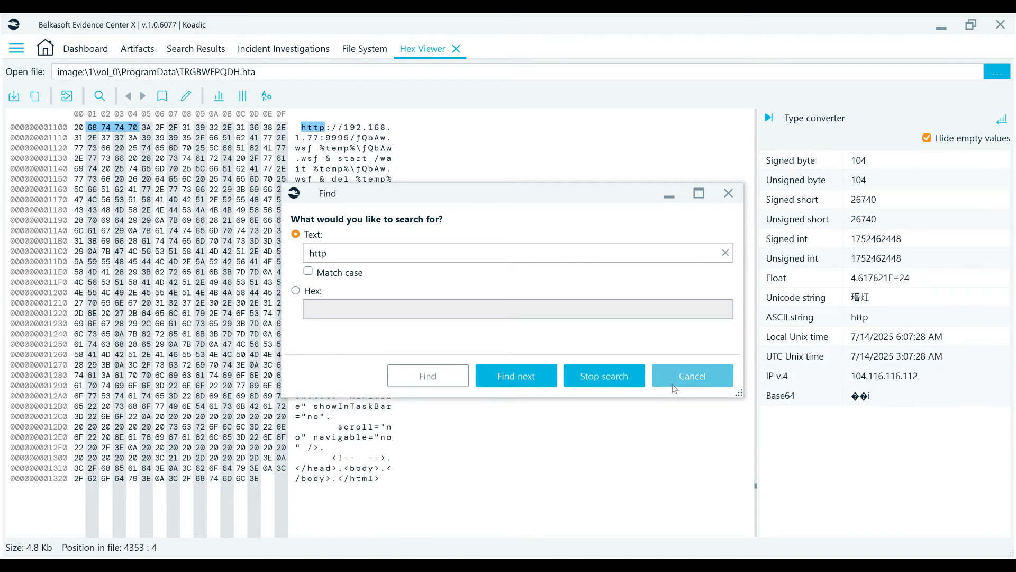
pyautogui.click(729, 194)
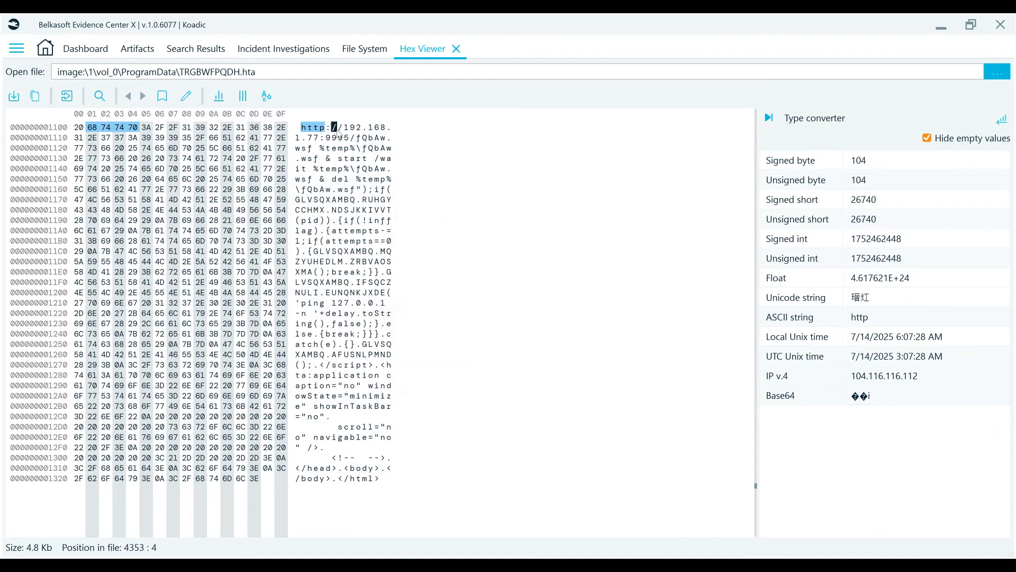
pyautogui.moveTo(345, 127)
pyautogui.mouseDown()
pyautogui.moveTo(385, 127)
pyautogui.moveTo(348, 139)
pyautogui.mouseUp()
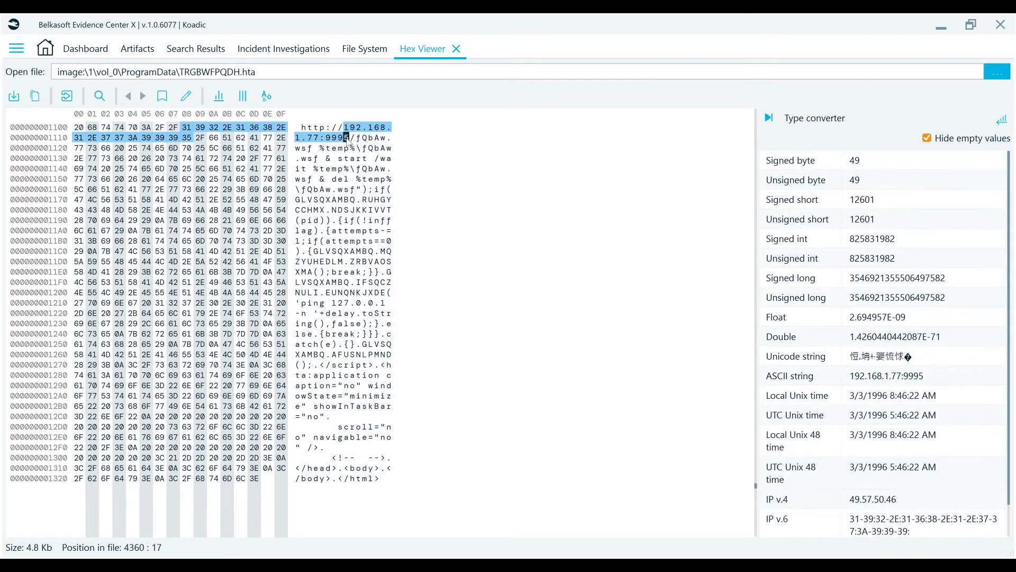
pyautogui.click(186, 96)
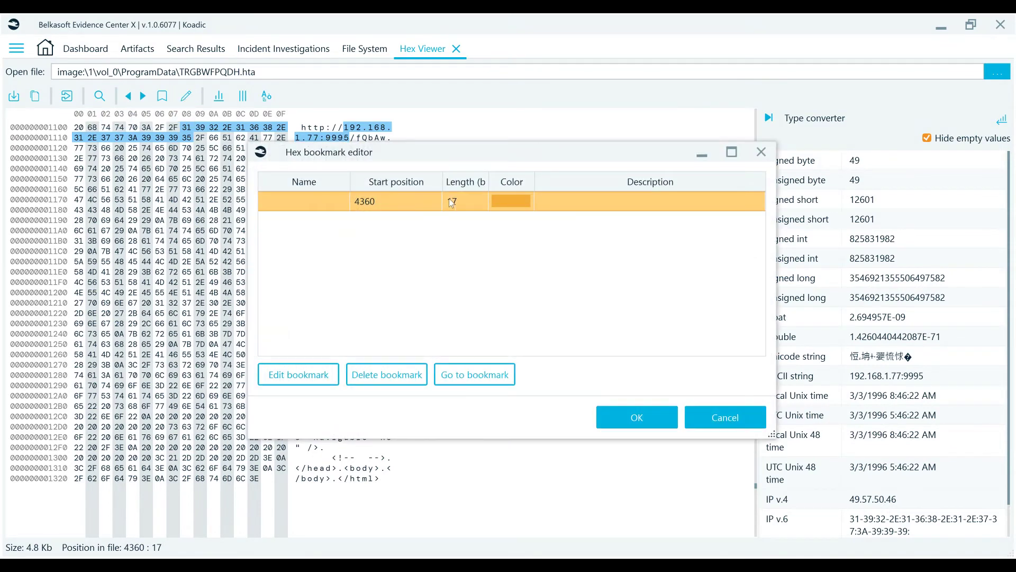
pyautogui.click(298, 374)
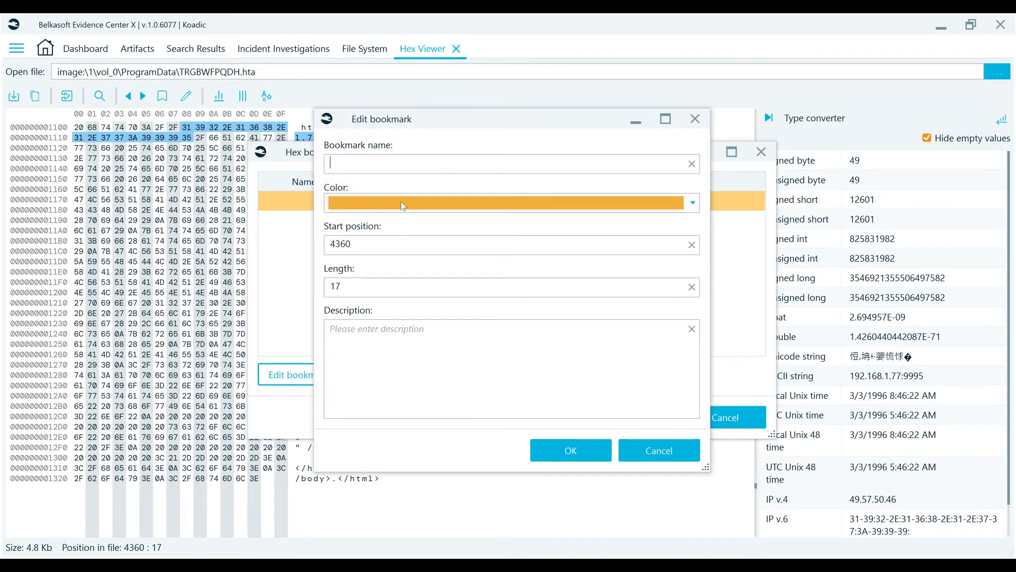
pyautogui.click(588, 458)
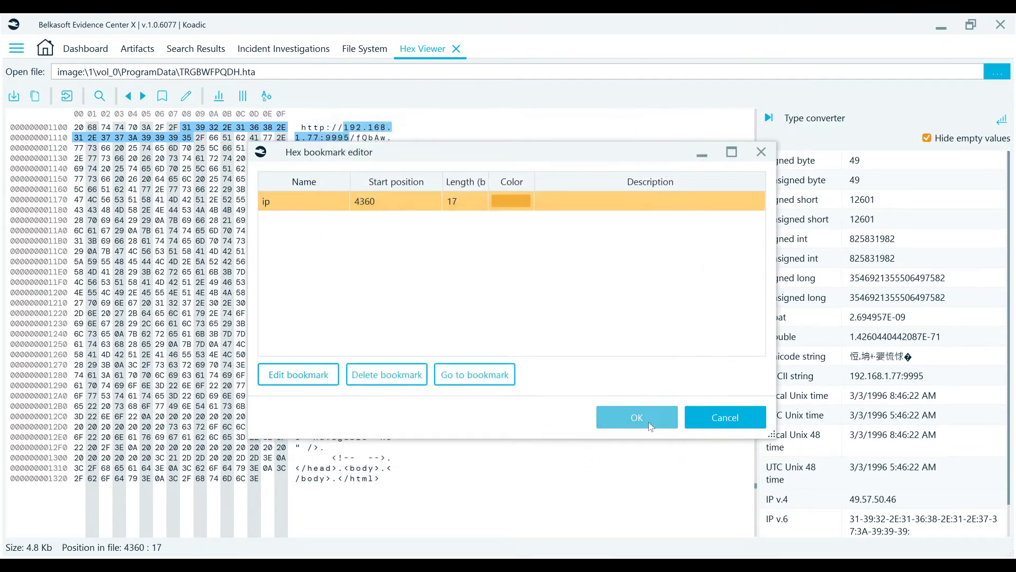
pyautogui.click(643, 417)
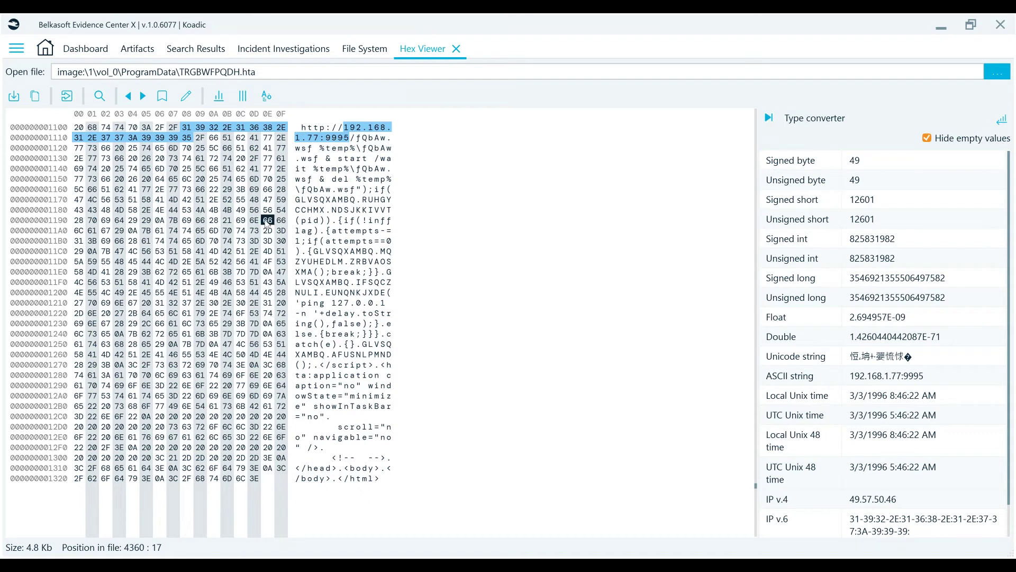
pyautogui.click(215, 100)
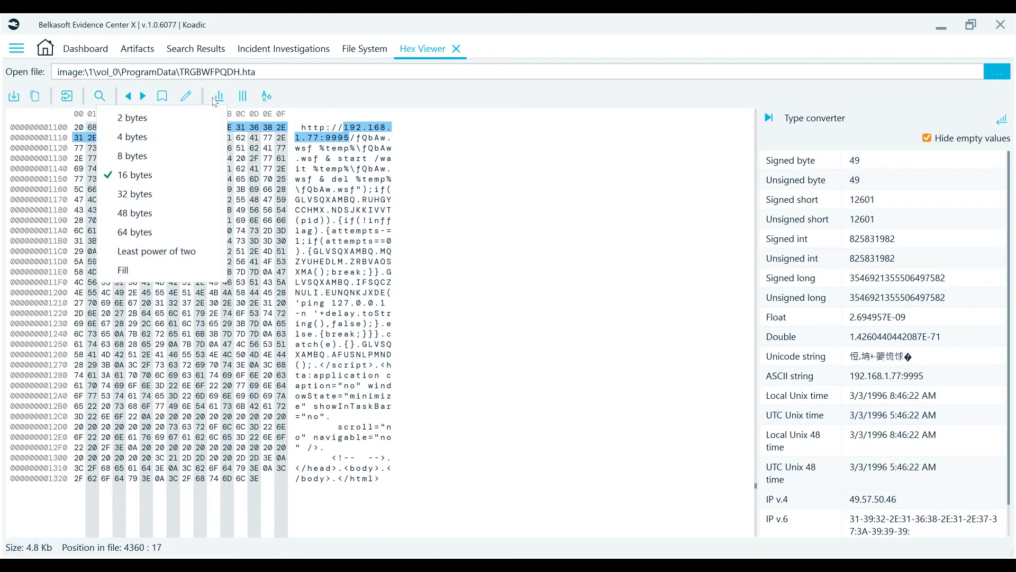
pyautogui.click(242, 98)
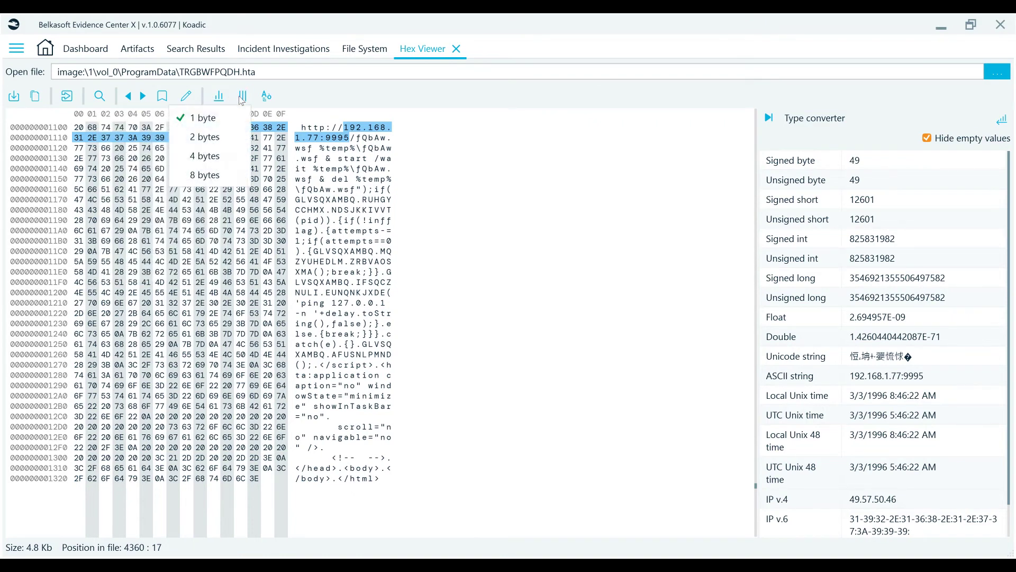
# Step: Try the Japanese (JIS X 0201-1989) text encoding, ending with Japanese (shift-JIS) from the additional encodings
pyautogui.click(266, 96)
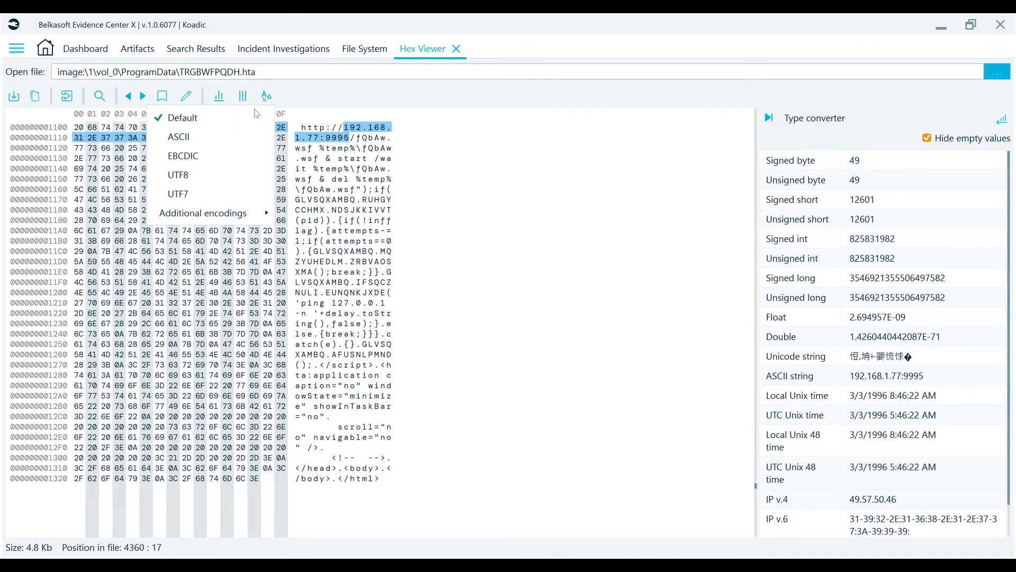
pyautogui.moveTo(227, 217)
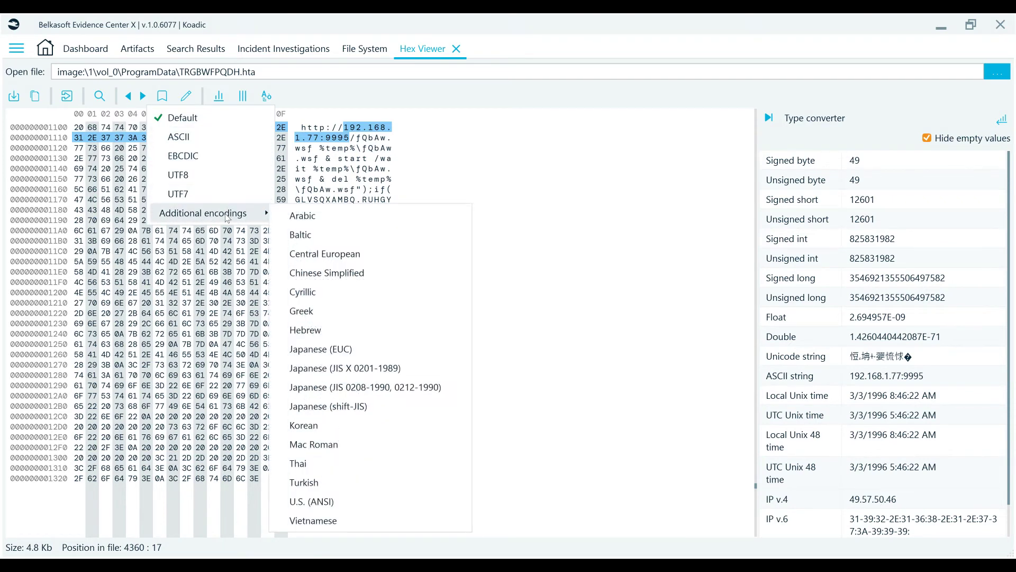
pyautogui.click(310, 369)
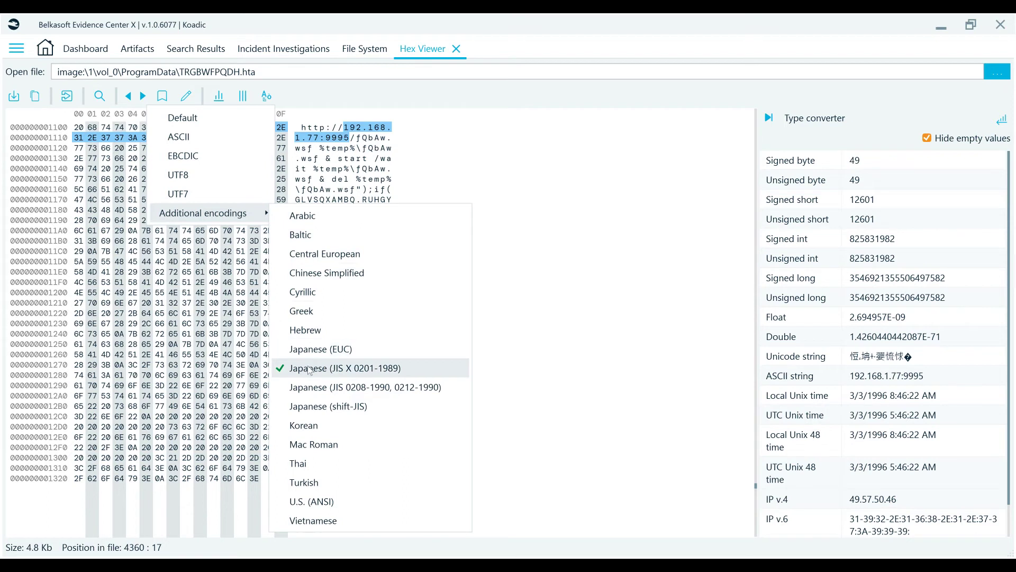
pyautogui.click(317, 409)
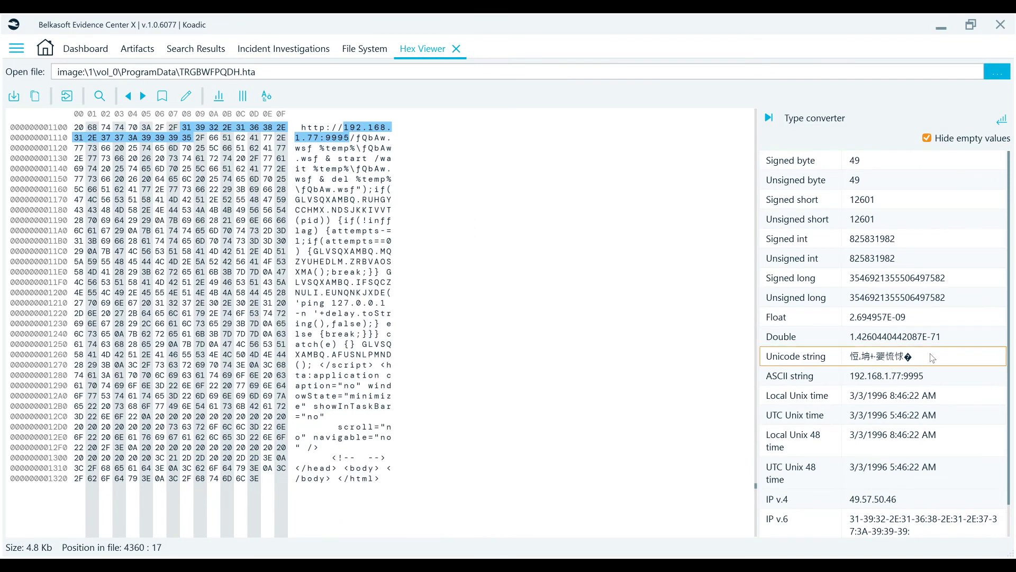
# Step: Leave the Hex Viewer and return to the home screen
pyautogui.click(77, 51)
pyautogui.click(45, 48)
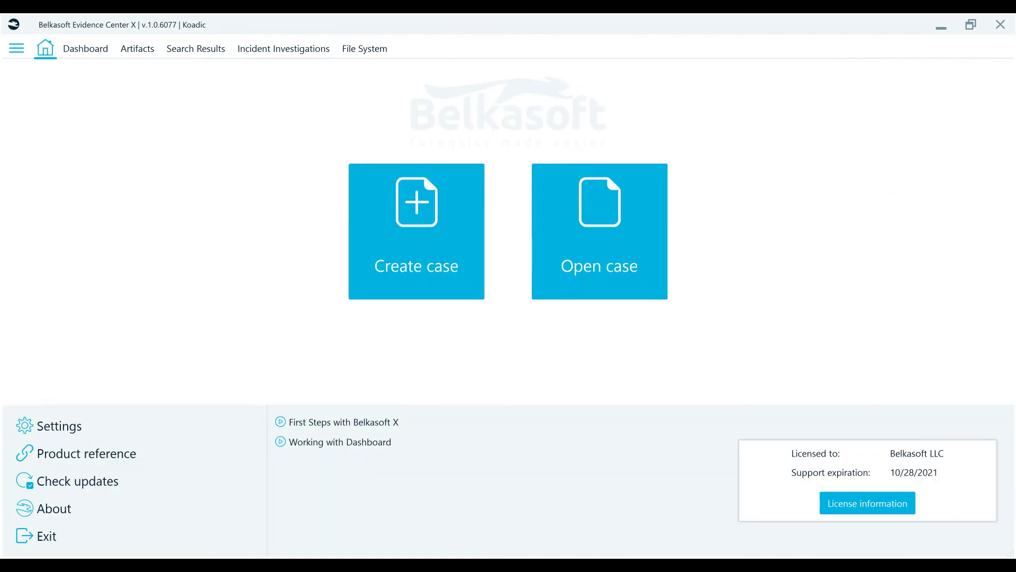